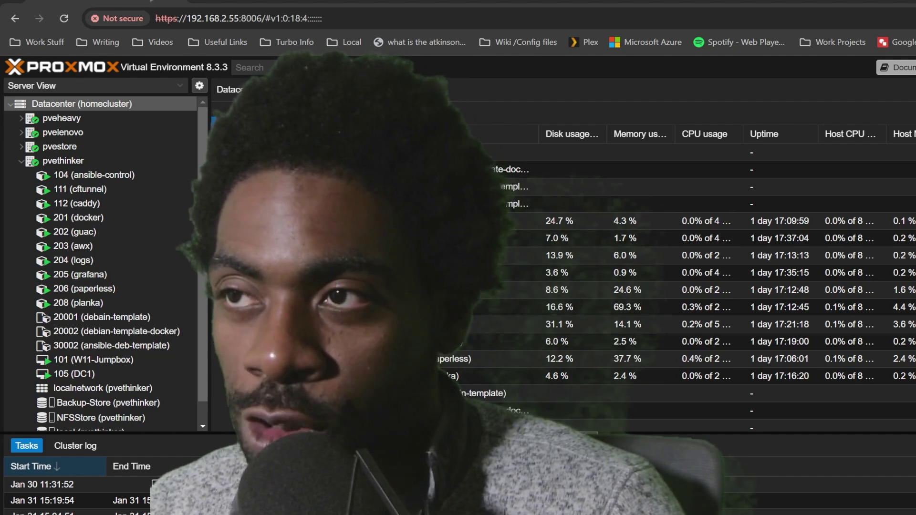
# Open the pvestore node's summary and examine its CPU usage and RAM usage figures.
pyautogui.click(59, 146)
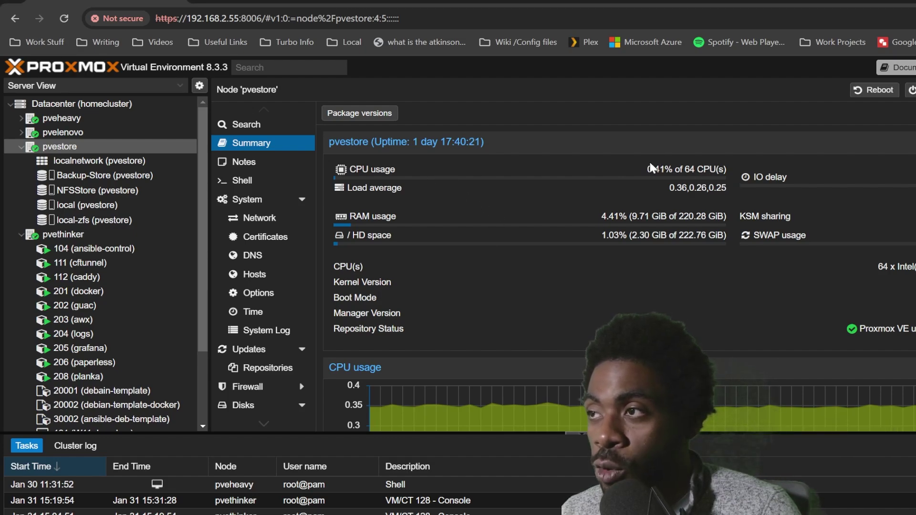
pyautogui.moveTo(647, 169); pyautogui.dragTo(684, 169)
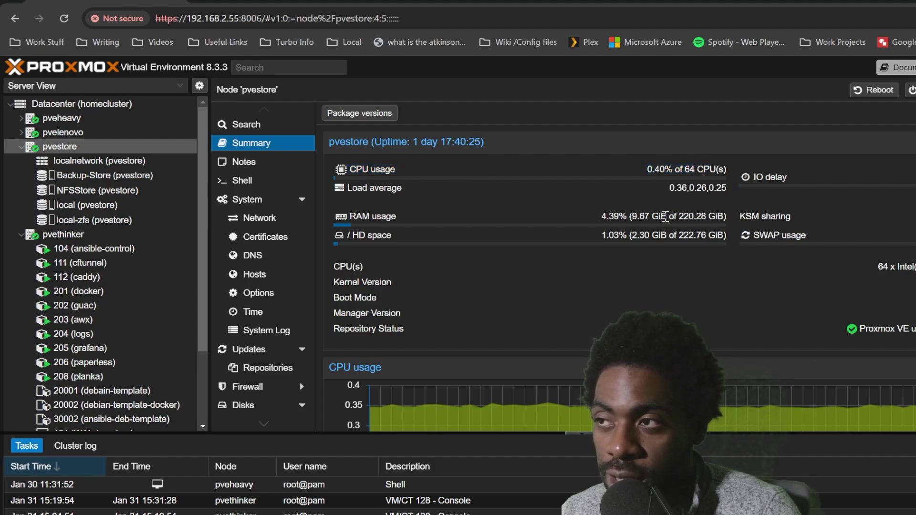
pyautogui.moveTo(681, 216); pyautogui.dragTo(704, 216)
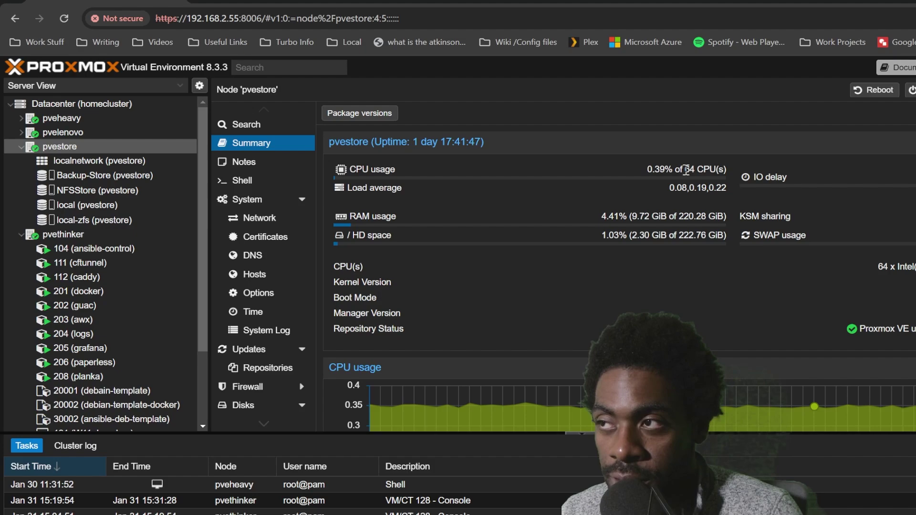
pyautogui.moveTo(688, 166); pyautogui.dragTo(708, 165)
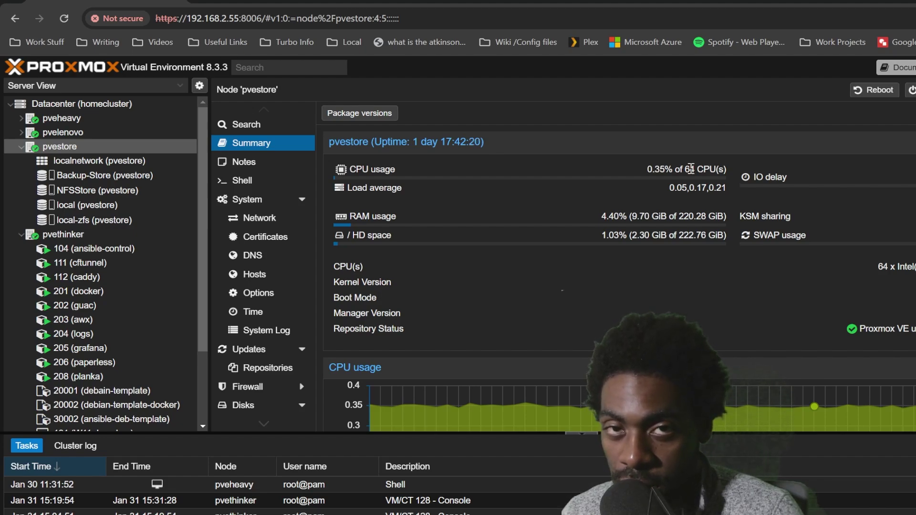
pyautogui.moveTo(697, 422)
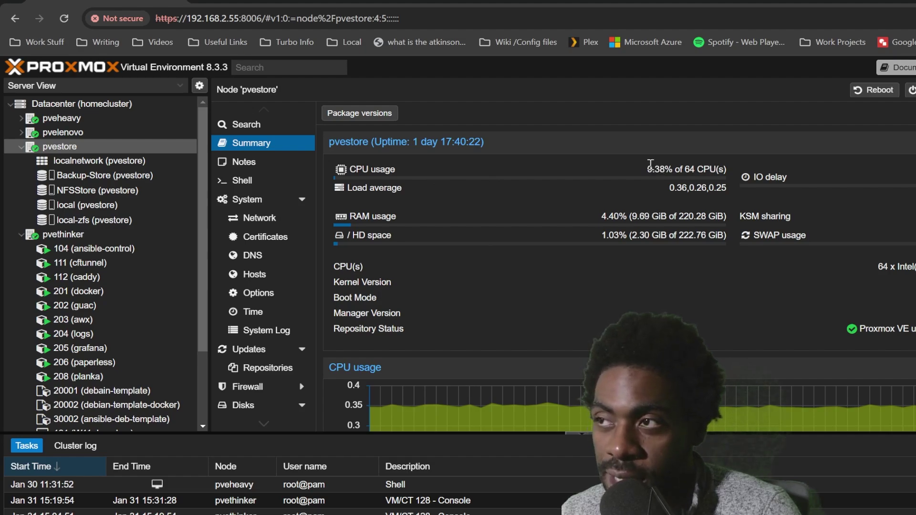
pyautogui.moveTo(651, 166); pyautogui.dragTo(708, 166)
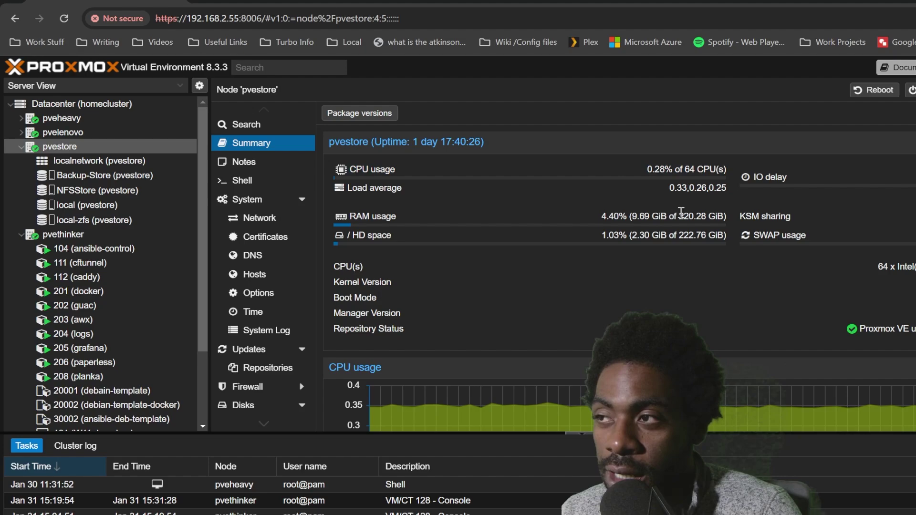
pyautogui.moveTo(678, 216); pyautogui.dragTo(702, 215)
pyautogui.tripleClick(702, 215)
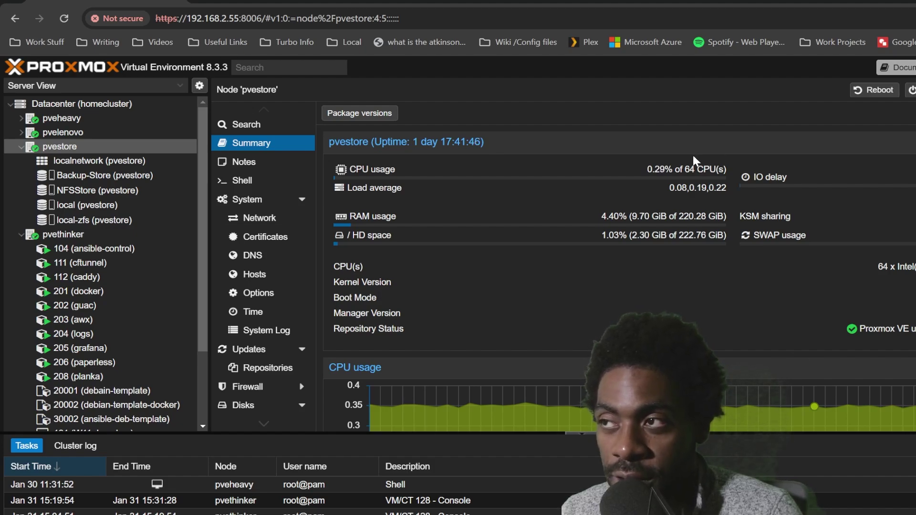
pyautogui.moveTo(682, 174); pyautogui.dragTo(711, 168)
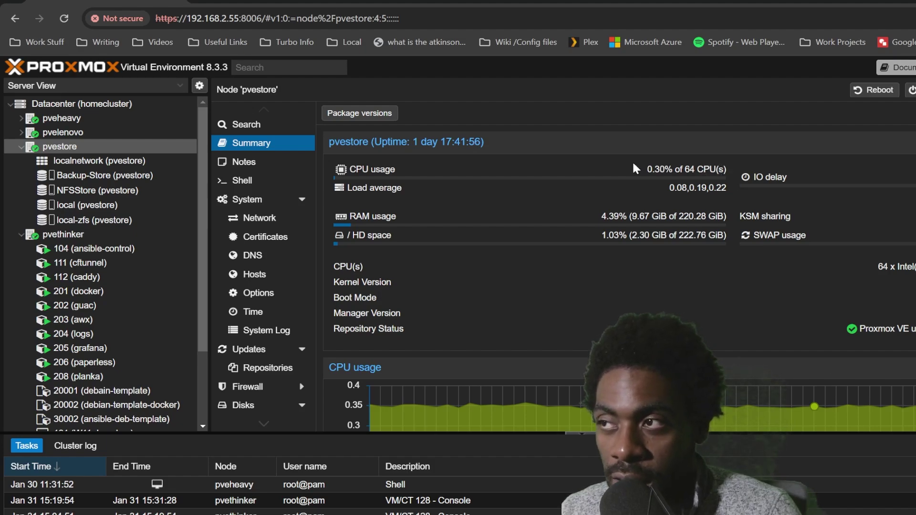
pyautogui.moveTo(675, 170); pyautogui.dragTo(711, 169)
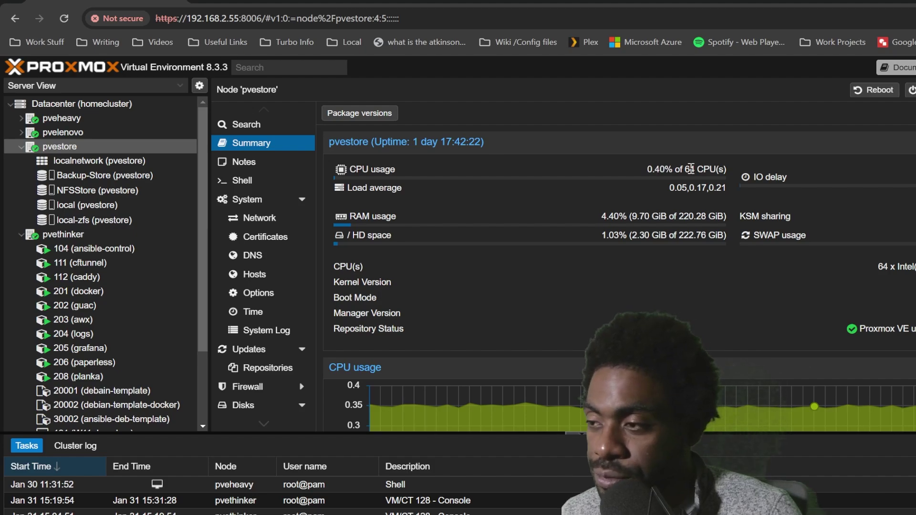
pyautogui.moveTo(712, 433)
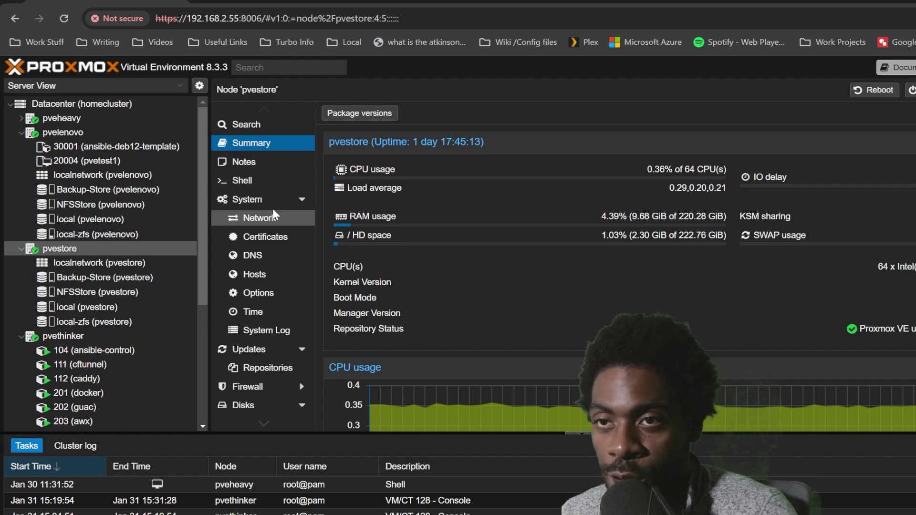
# Start creating a virtual machine on the pvestore node with VM ID 133 and the name olla.
pyautogui.click(89, 248)
pyautogui.rightClick(88, 250)
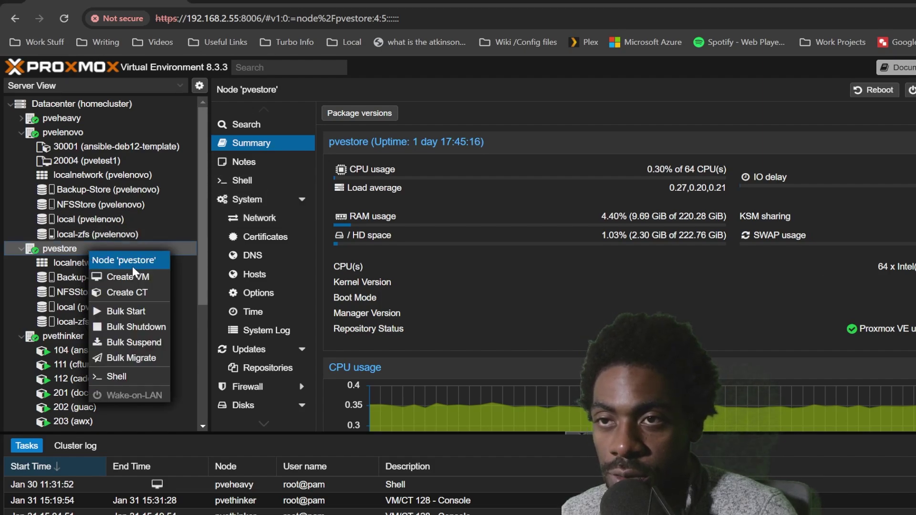
pyautogui.press('Return')
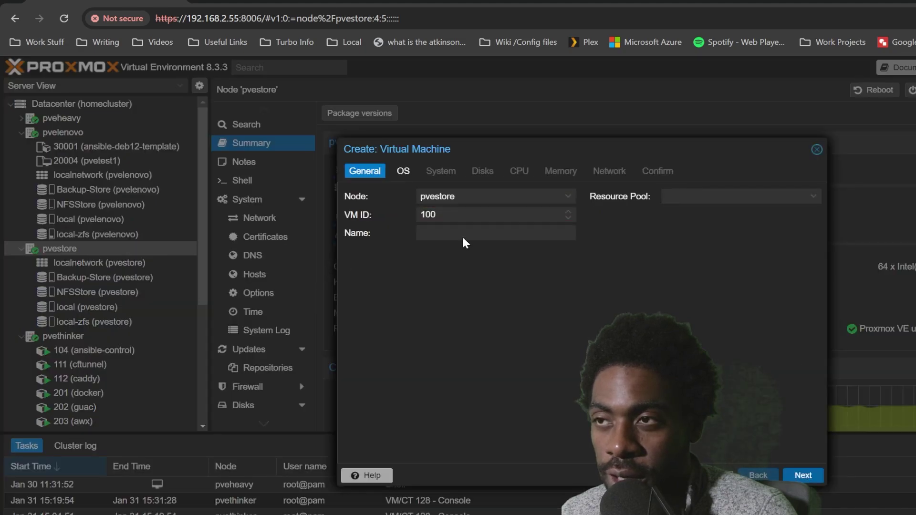
pyautogui.doubleClick(467, 213)
pyautogui.write('1')
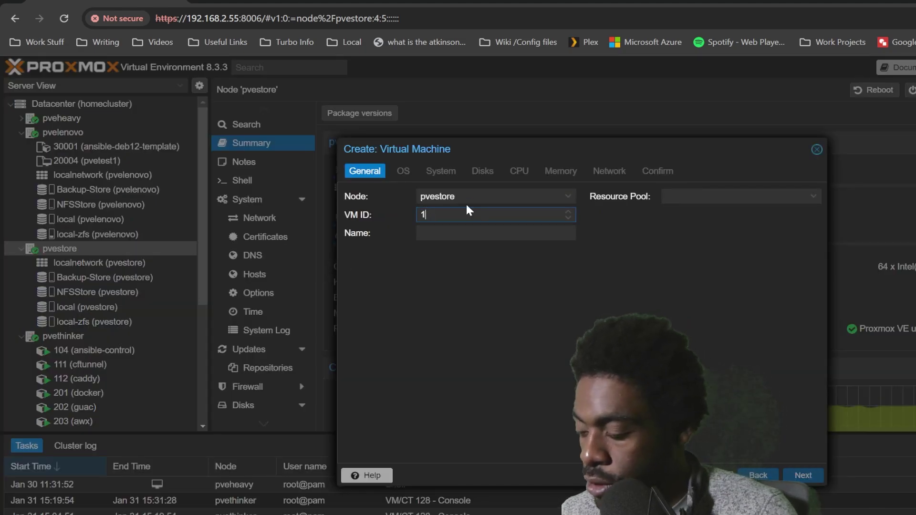
pyautogui.write('33')
pyautogui.click(520, 236)
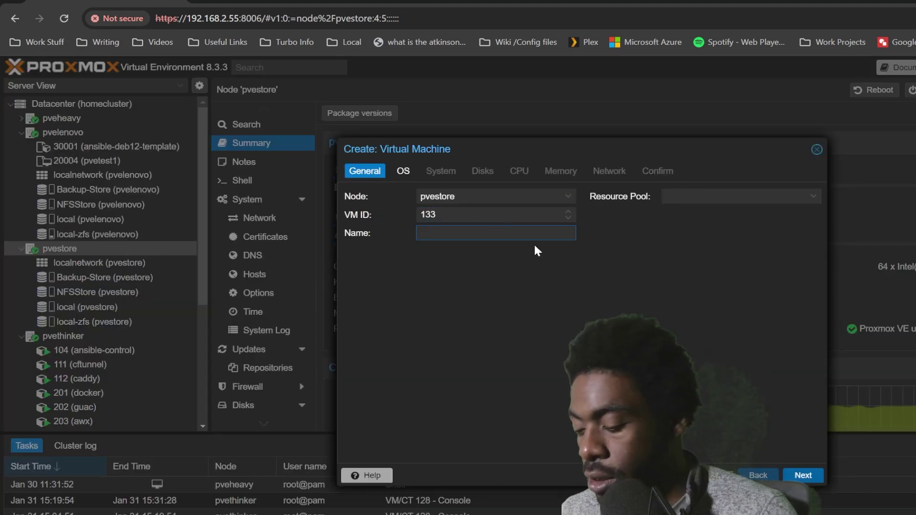
pyautogui.write('ol=')
pyautogui.press('BackSpace')
pyautogui.press('BackSpace')
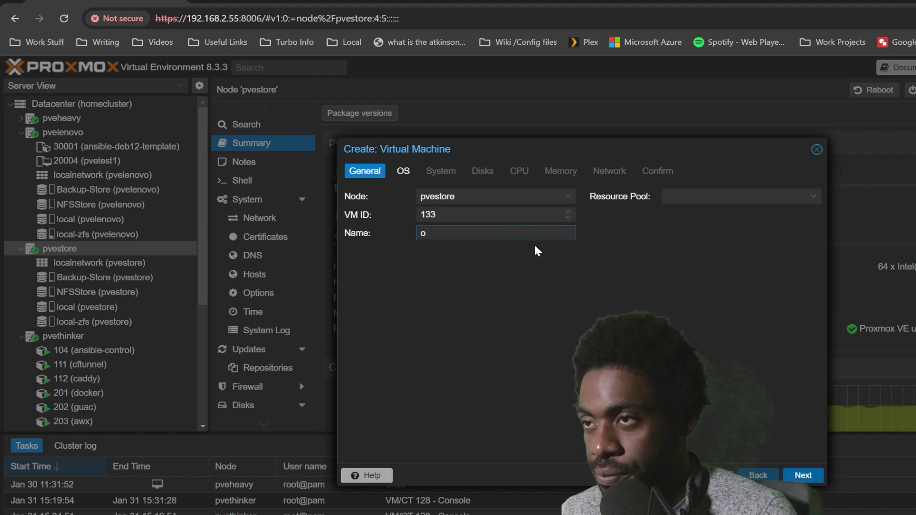
pyautogui.write('lla')
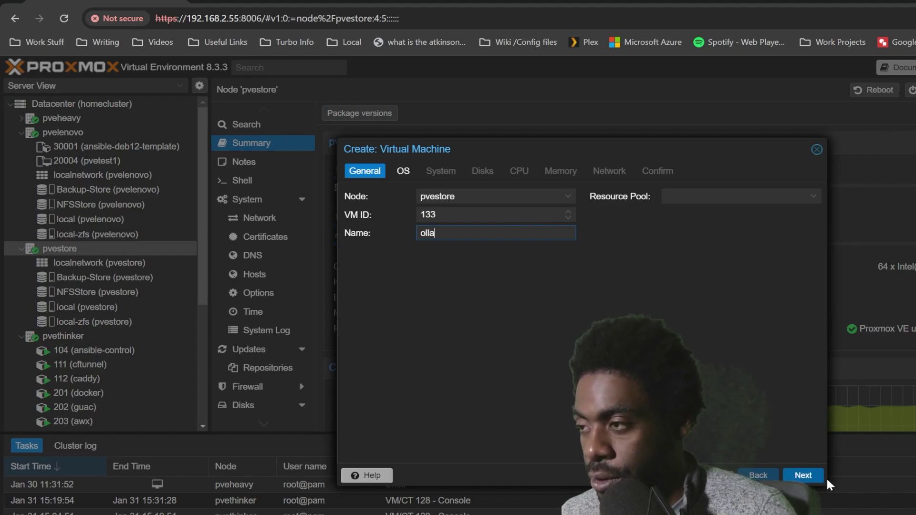
pyautogui.click(803, 475)
# Choose debian-12.9.0-amd64-netinst.iso from the local storage as the VM's installation image and enable the Qemu Agent.
pyautogui.click(525, 215)
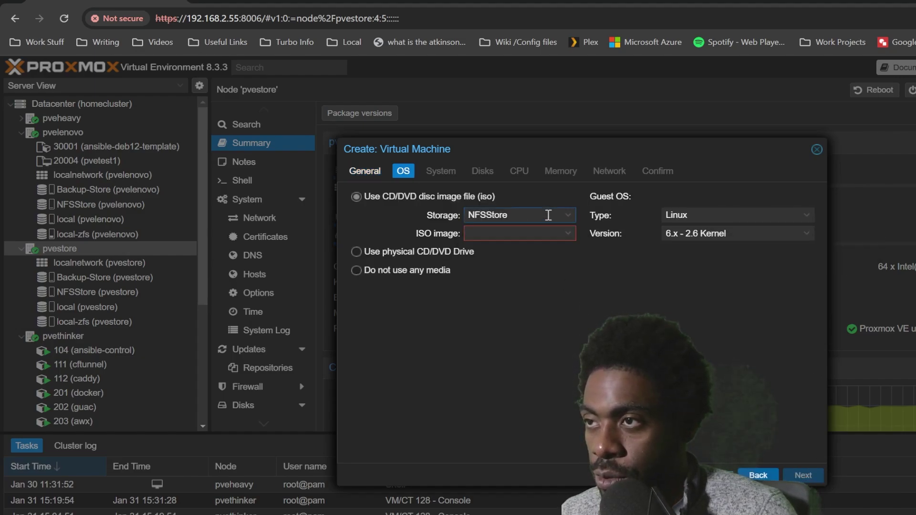
pyautogui.click(517, 265)
pyautogui.click(524, 235)
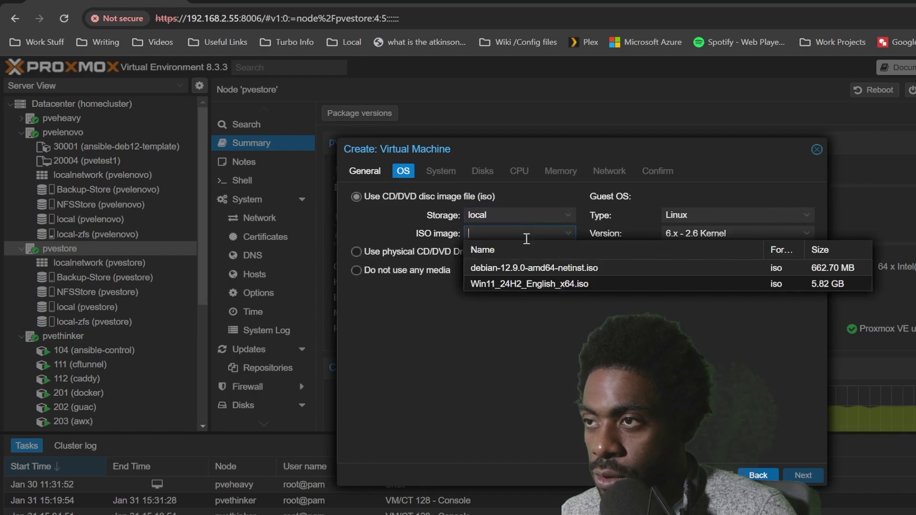
pyautogui.click(525, 268)
pyautogui.click(793, 476)
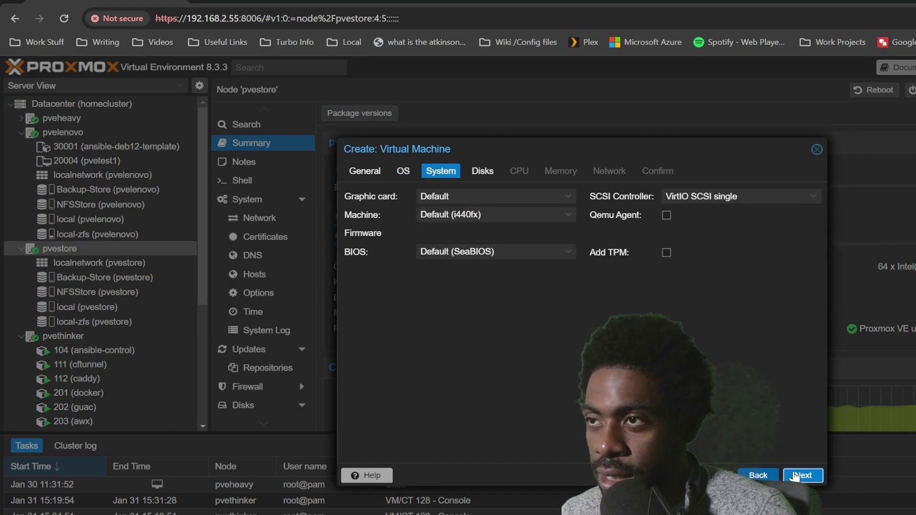
pyautogui.click(666, 215)
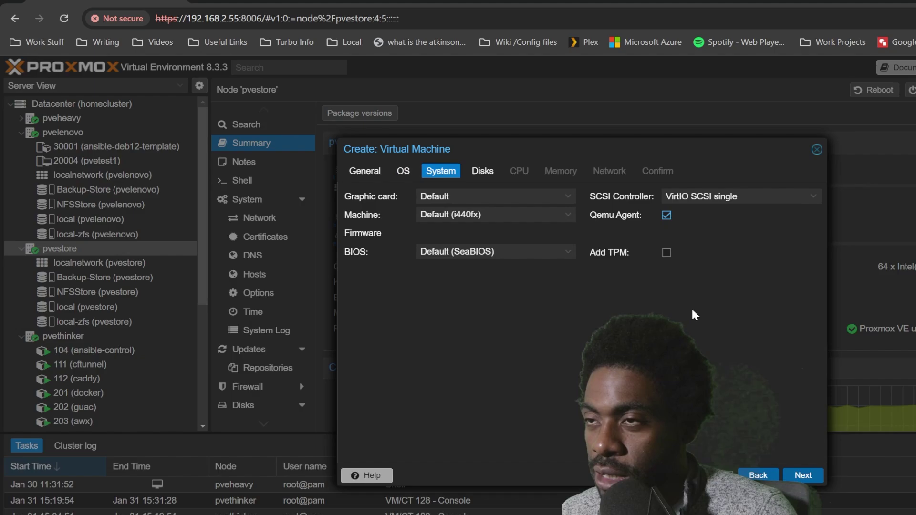
pyautogui.click(794, 475)
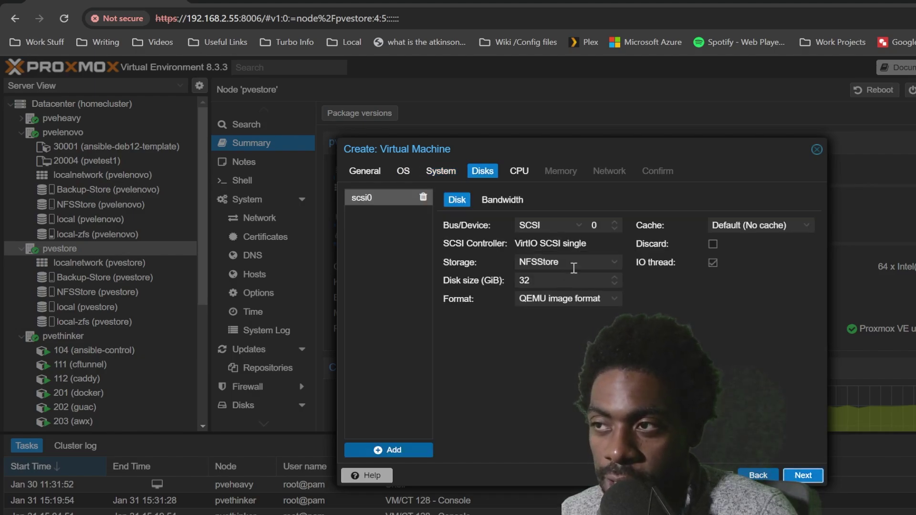
# Configure the VM's scsi0 disk on local-zfs storage with a size of 128 GiB and the default no-cache mode.
pyautogui.click(570, 264)
pyautogui.click(571, 313)
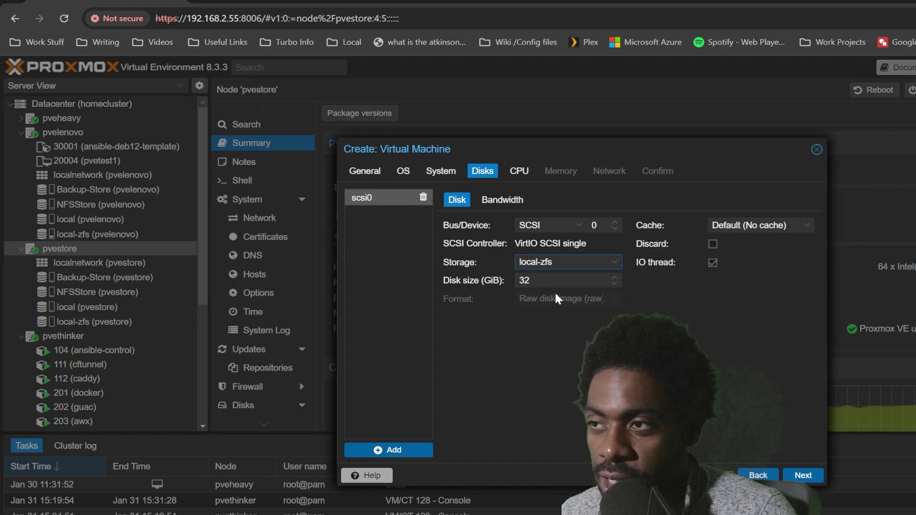
pyautogui.doubleClick(524, 280)
pyautogui.write('128')
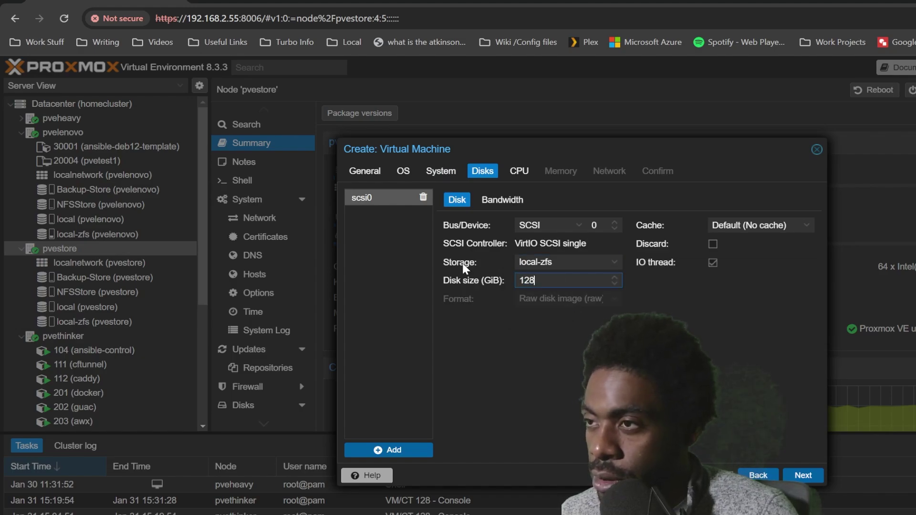
pyautogui.click(738, 220)
pyautogui.click(748, 240)
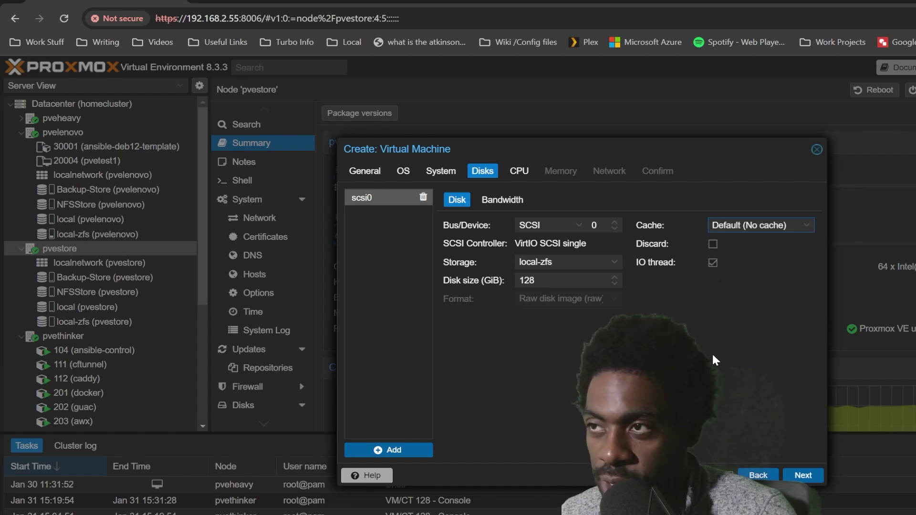
pyautogui.click(803, 475)
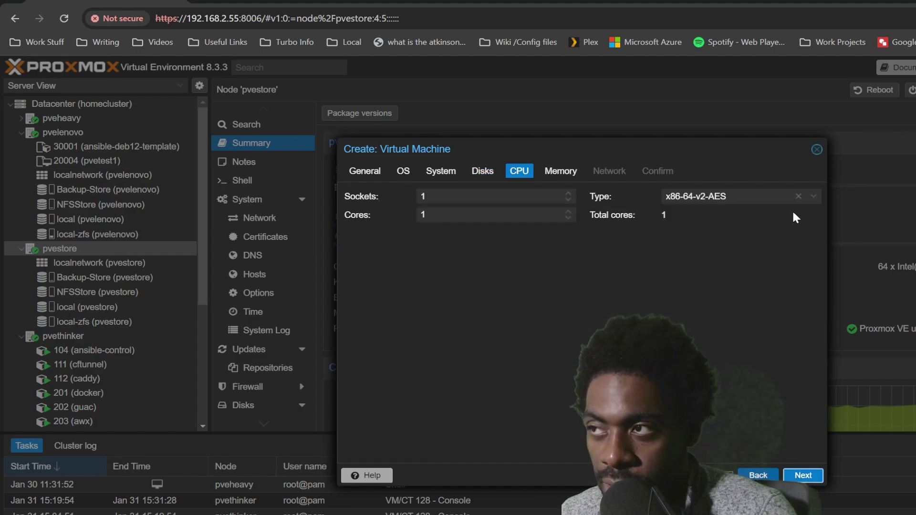
# Set the VM's CPU type to host and assign it 60 cores on one socket.
pyautogui.click(799, 196)
pyautogui.scroll(-15, 704, 297)
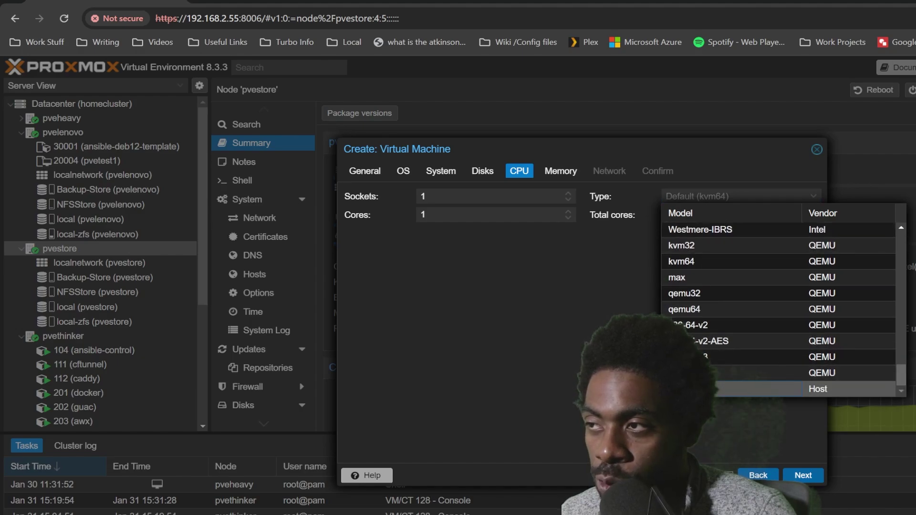
pyautogui.click(691, 389)
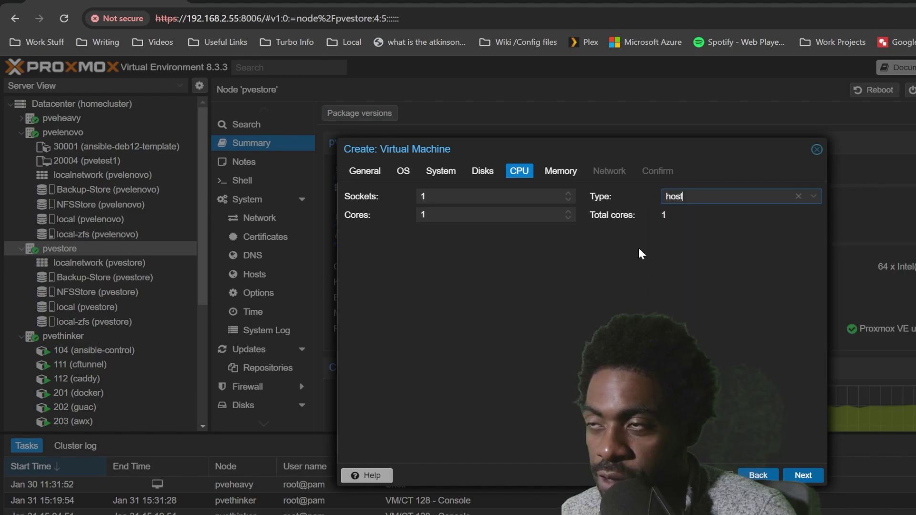
pyautogui.click(450, 195)
pyautogui.click(450, 215)
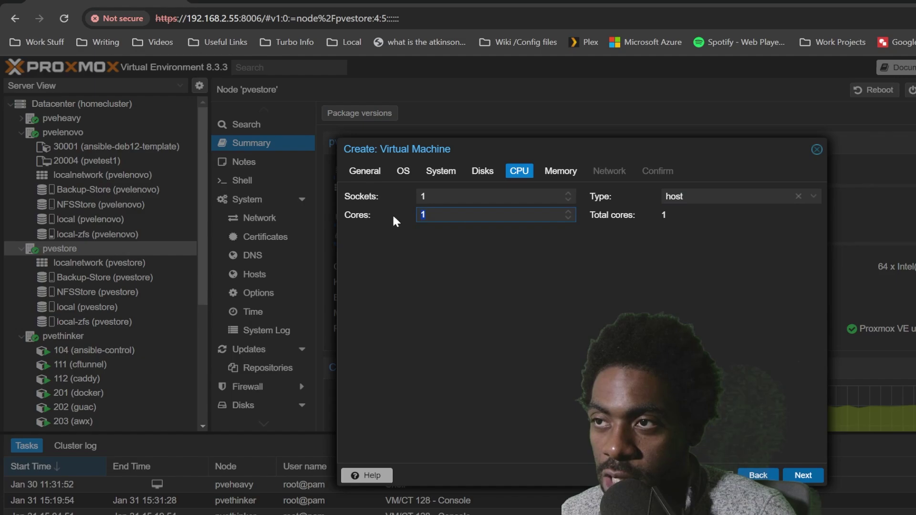
pyautogui.press('BackSpace')
pyautogui.write('62')
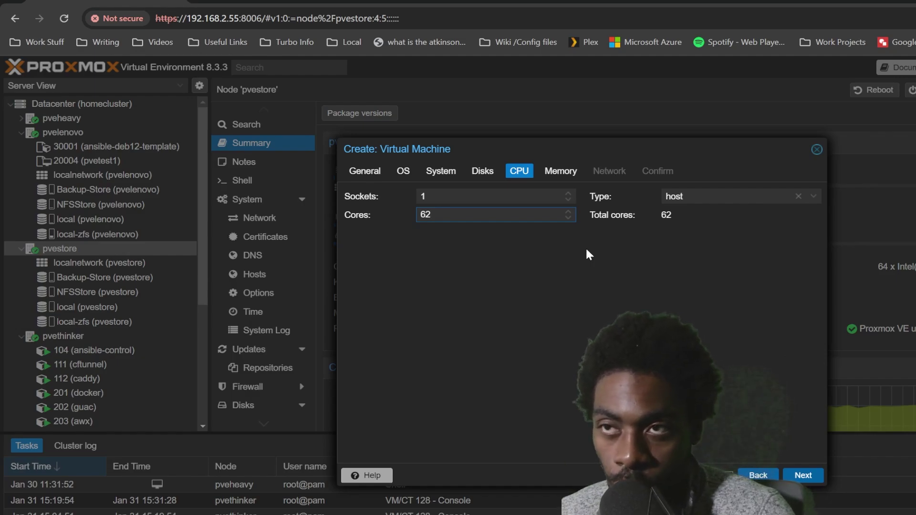
pyautogui.press('BackSpace')
pyautogui.write('0')
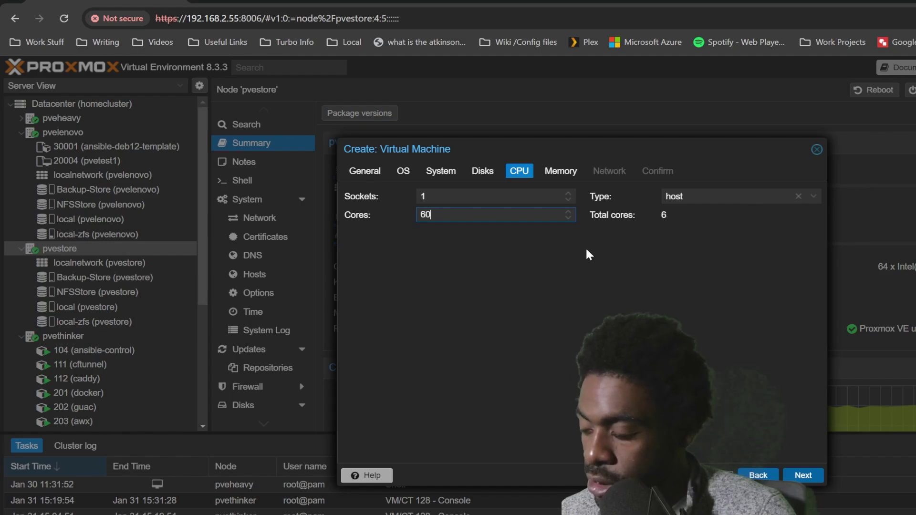
pyautogui.click(801, 475)
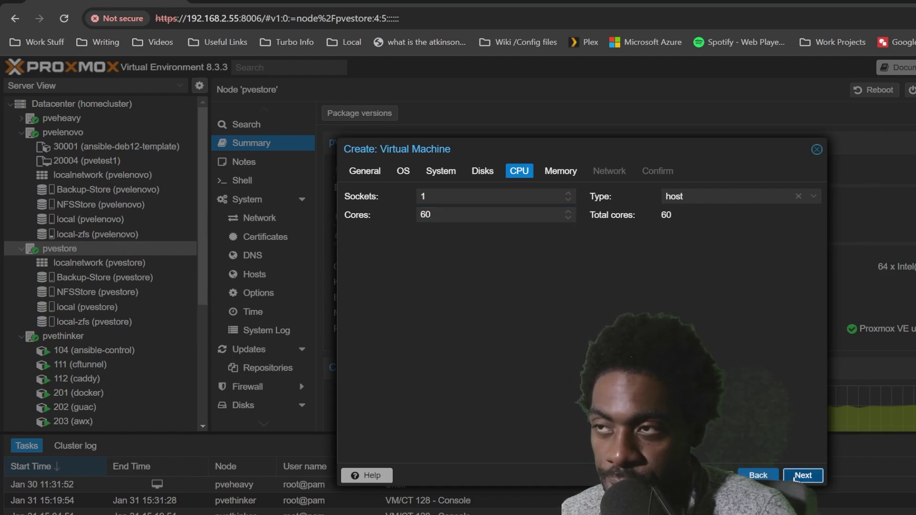
# Set the VM's memory to 65536 MiB, accept the default vmbr0 network settings, and finish creating the VM.
pyautogui.doubleClick(532, 203)
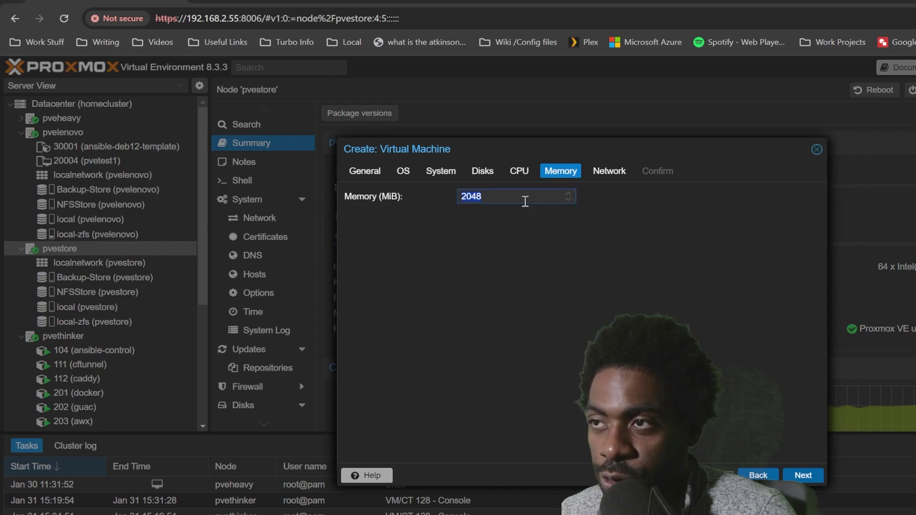
pyautogui.press('Return')
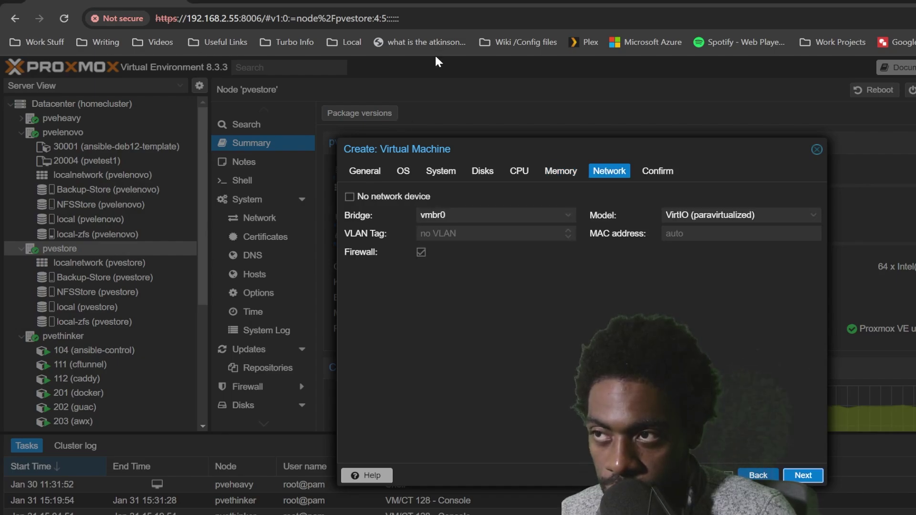
pyautogui.click(804, 476)
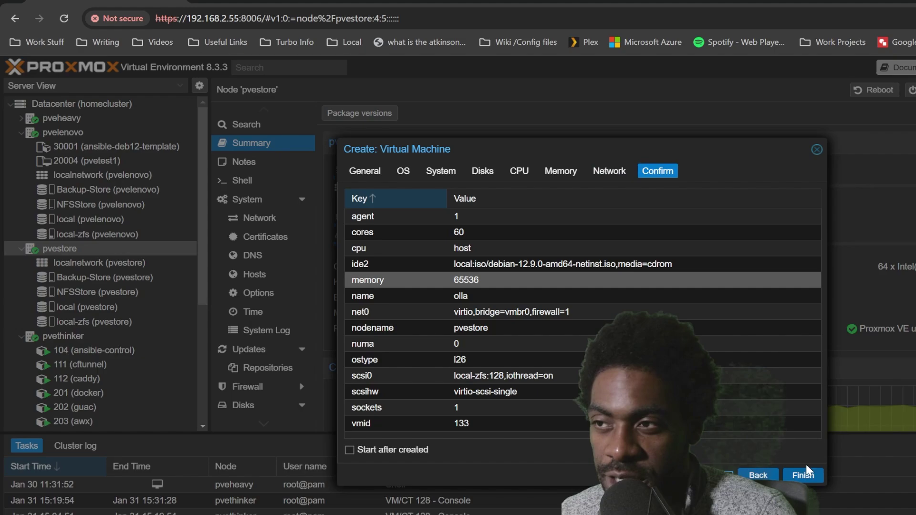
pyautogui.click(805, 476)
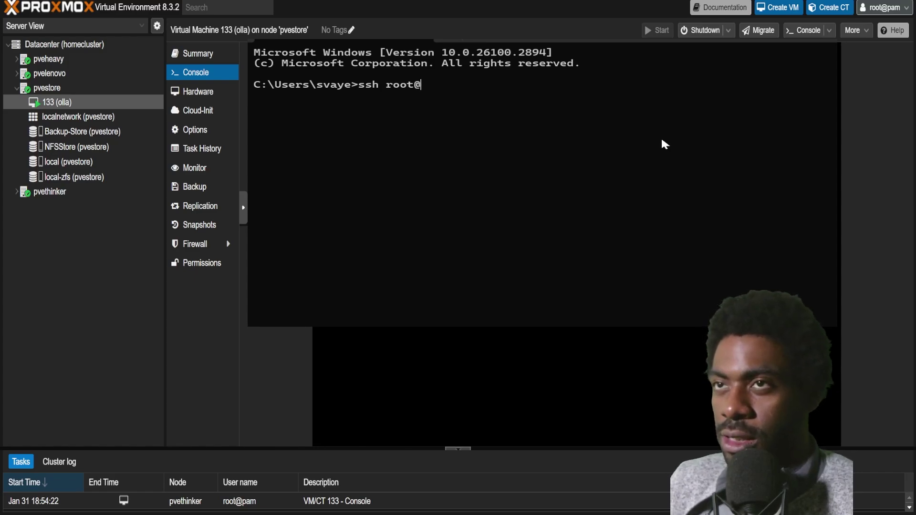
pyautogui.write('192.1')
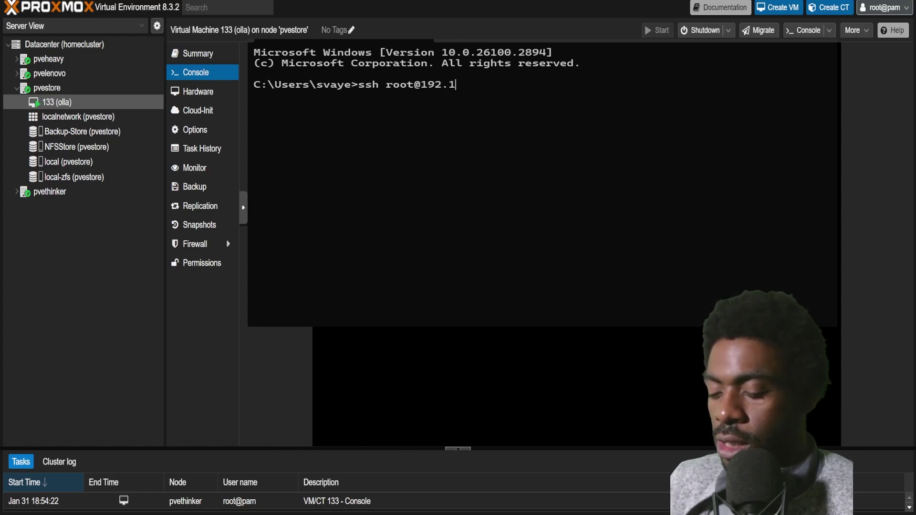
pyautogui.write('68.2.201')
pyautogui.press('Return')
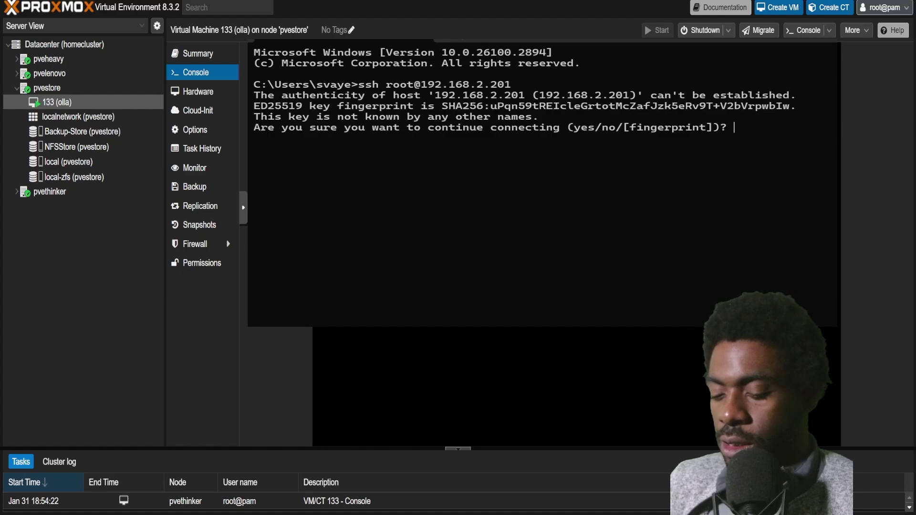
pyautogui.write('yes')
pyautogui.press('Return')
pyautogui.press('Return')
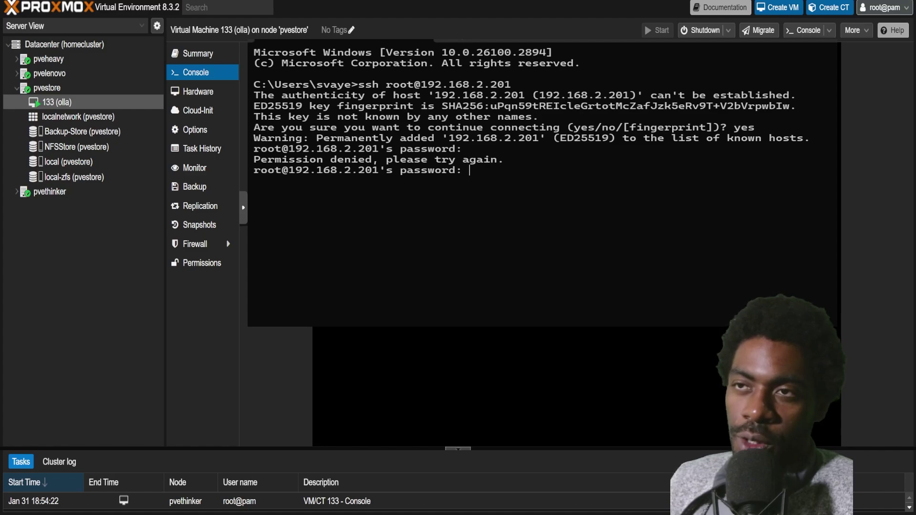
pyautogui.press('Return')
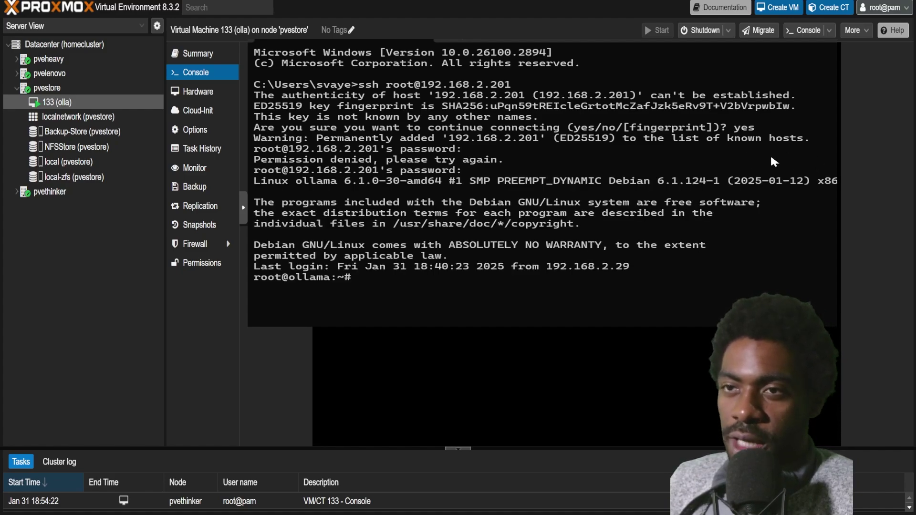
pyautogui.hotkey('ctrl', 'l')
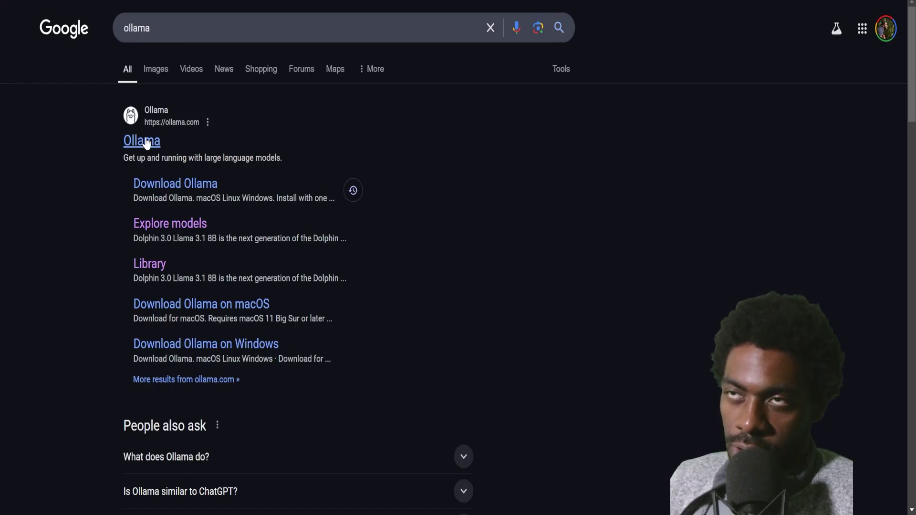
pyautogui.click(145, 143)
pyautogui.click(441, 358)
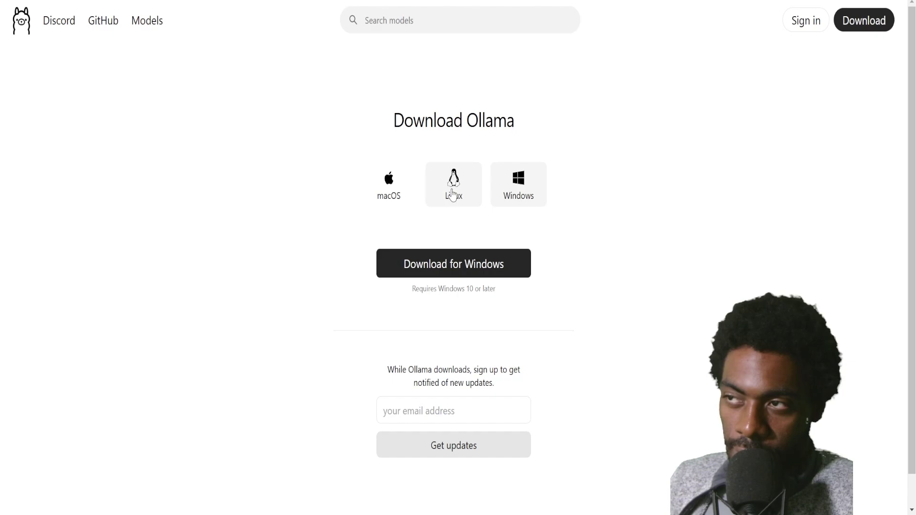
pyautogui.click(452, 196)
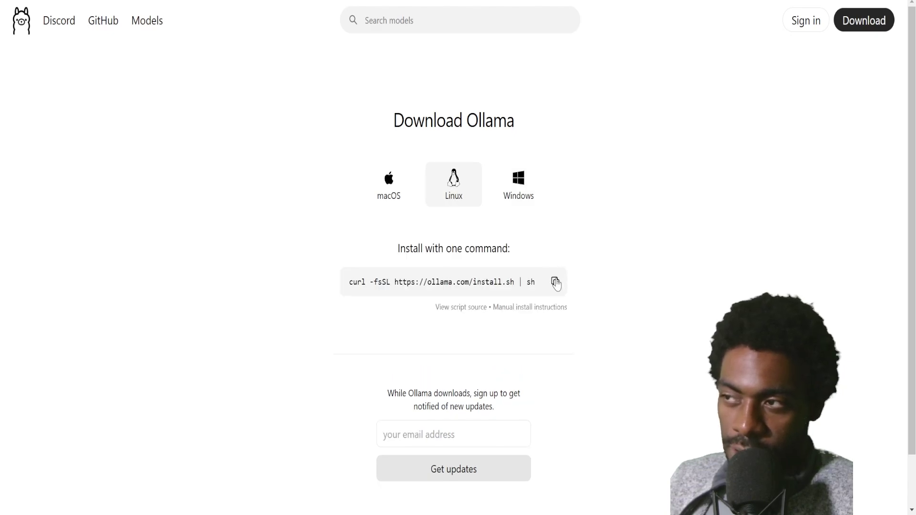
pyautogui.click(556, 283)
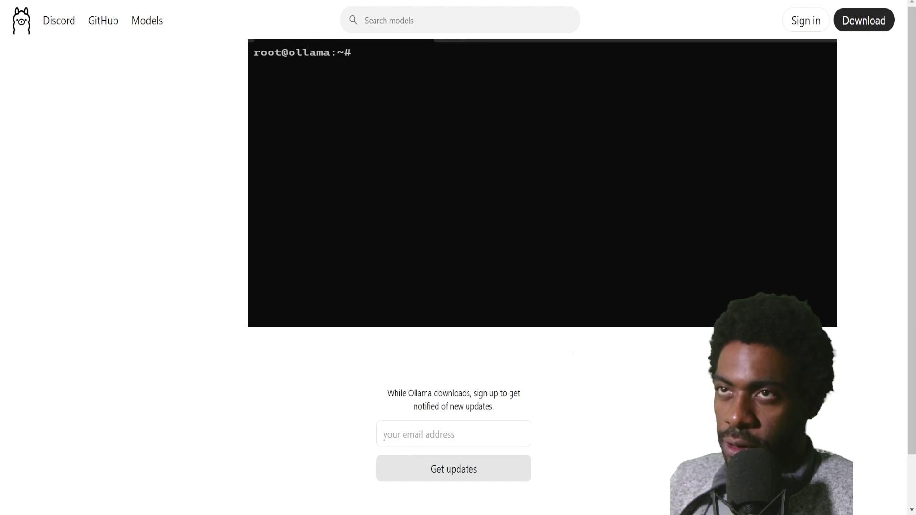
pyautogui.hotkey('ctrl', 'v')
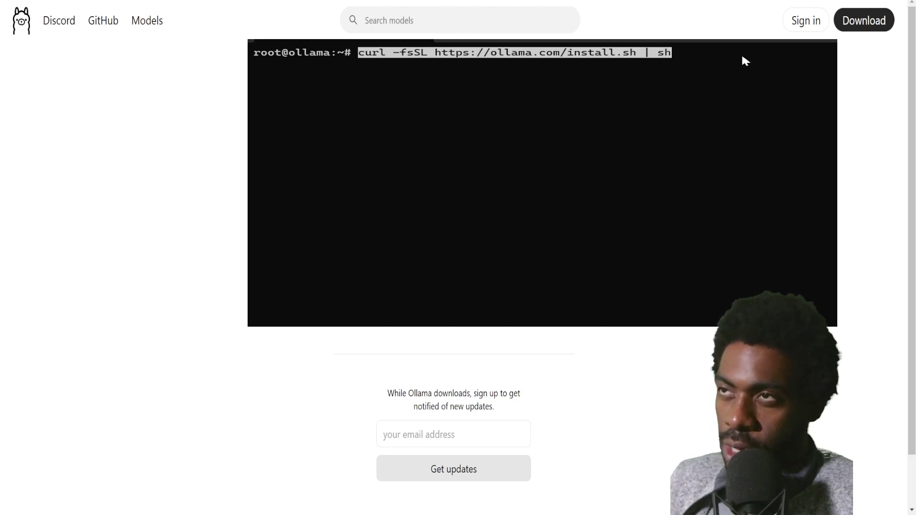
pyautogui.press('Return')
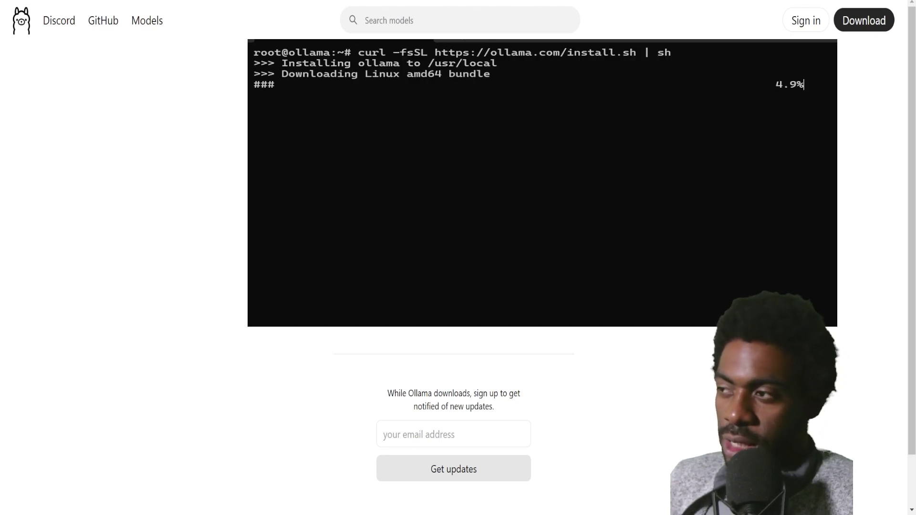